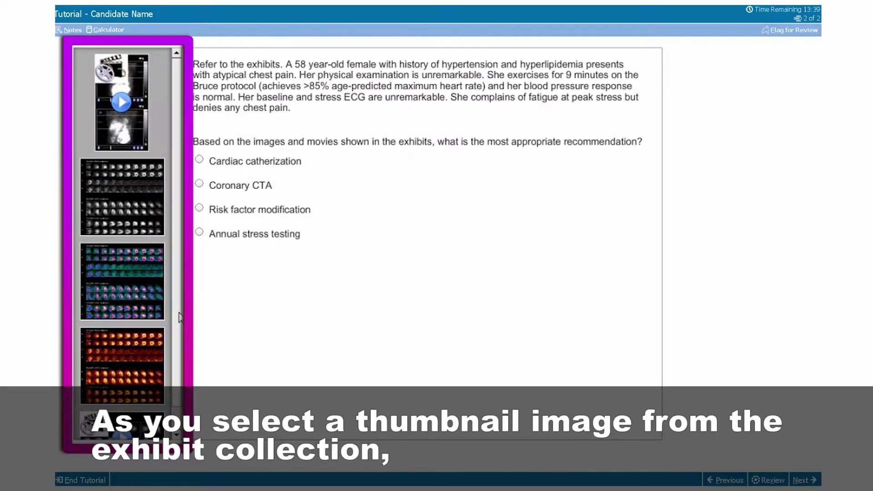
# Preview and close the image exhibit and the first stress and rest video exhibit
pyautogui.click(138, 227)
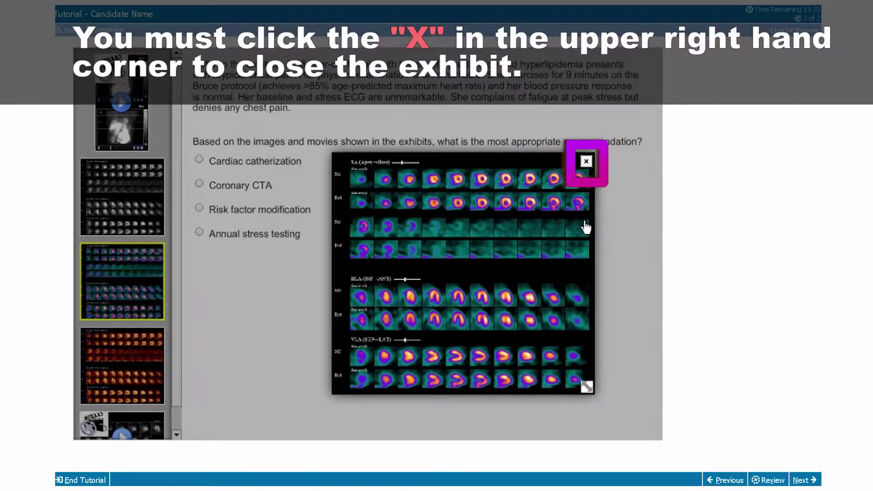
pyautogui.click(585, 163)
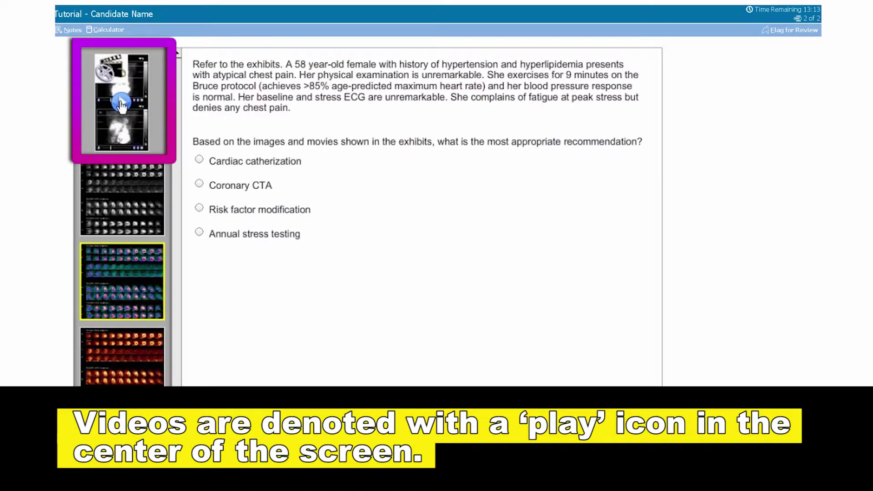
pyautogui.click(121, 104)
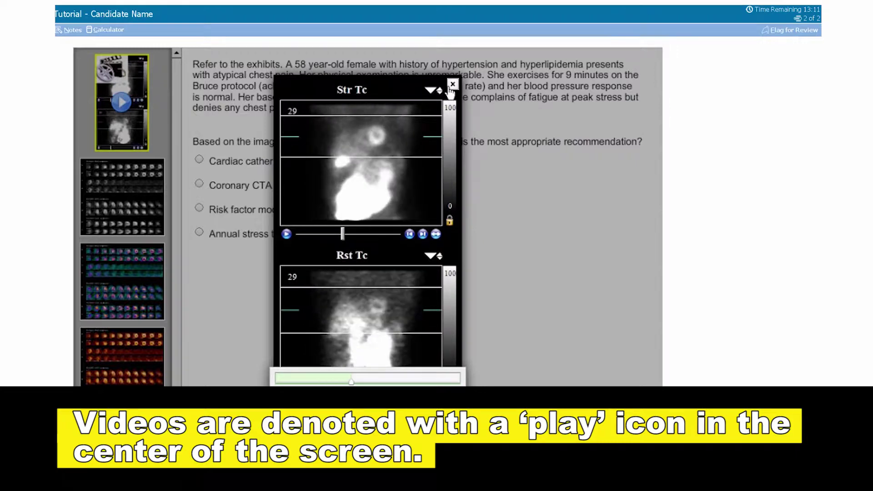
pyautogui.click(452, 85)
pyautogui.scroll(-1, 174, 198)
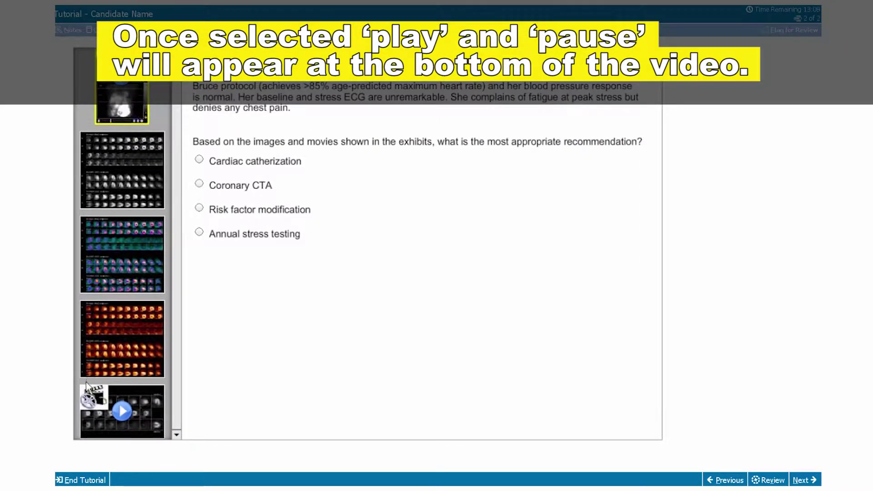
# Play the last video exhibit in a smaller window moved aside to reveal the answers, then close it
pyautogui.click(121, 413)
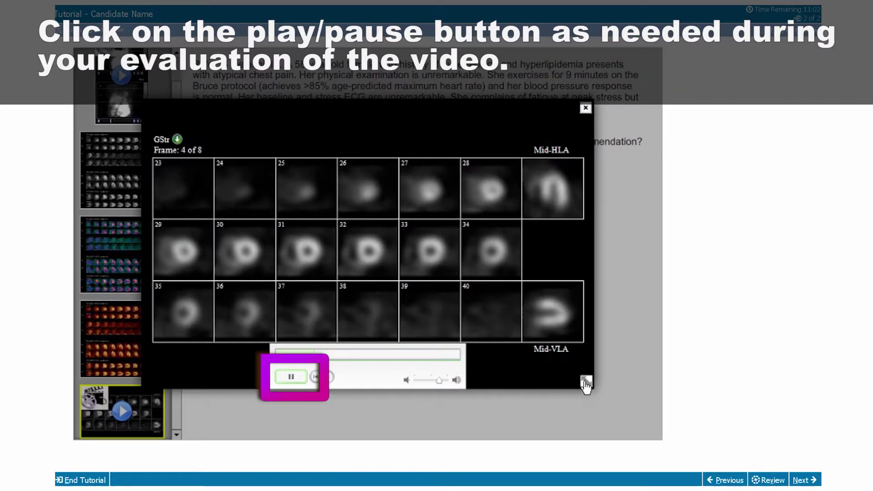
pyautogui.moveTo(585, 384); pyautogui.dragTo(446, 292)
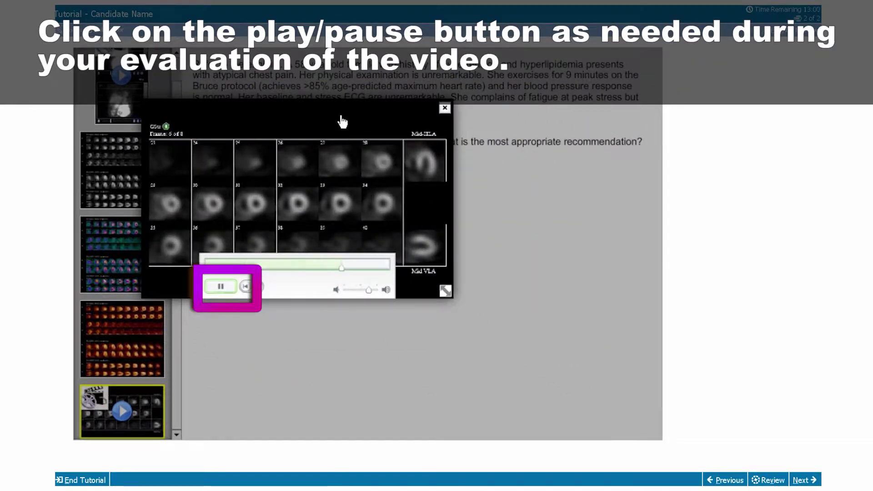
pyautogui.moveTo(343, 122); pyautogui.dragTo(525, 240)
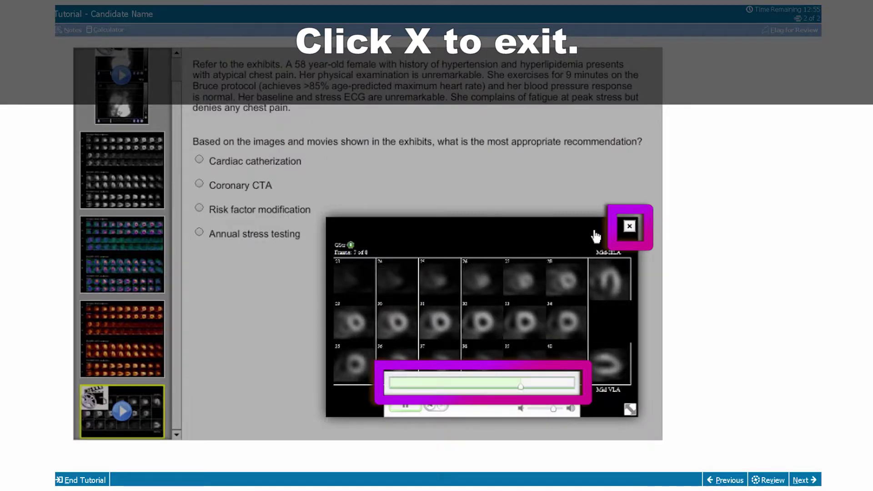
pyautogui.click(629, 226)
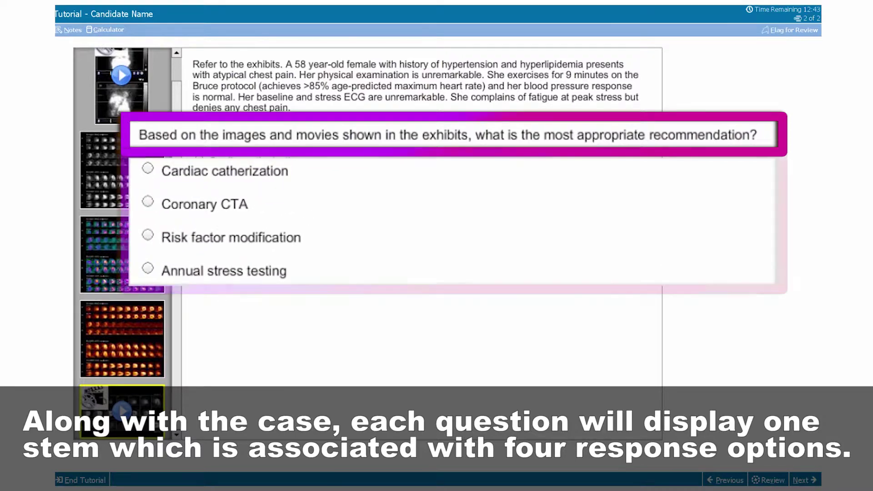
# Mark 'Risk factor modification' as the answer among the four response options
pyautogui.click(148, 237)
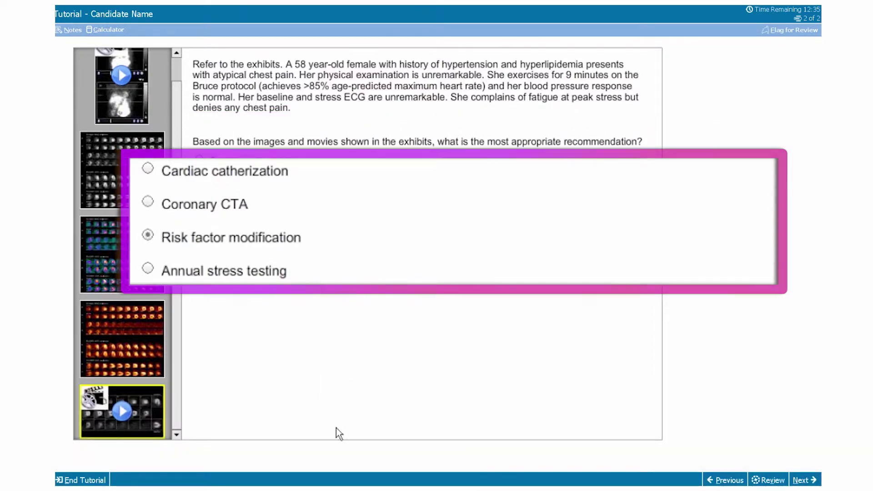